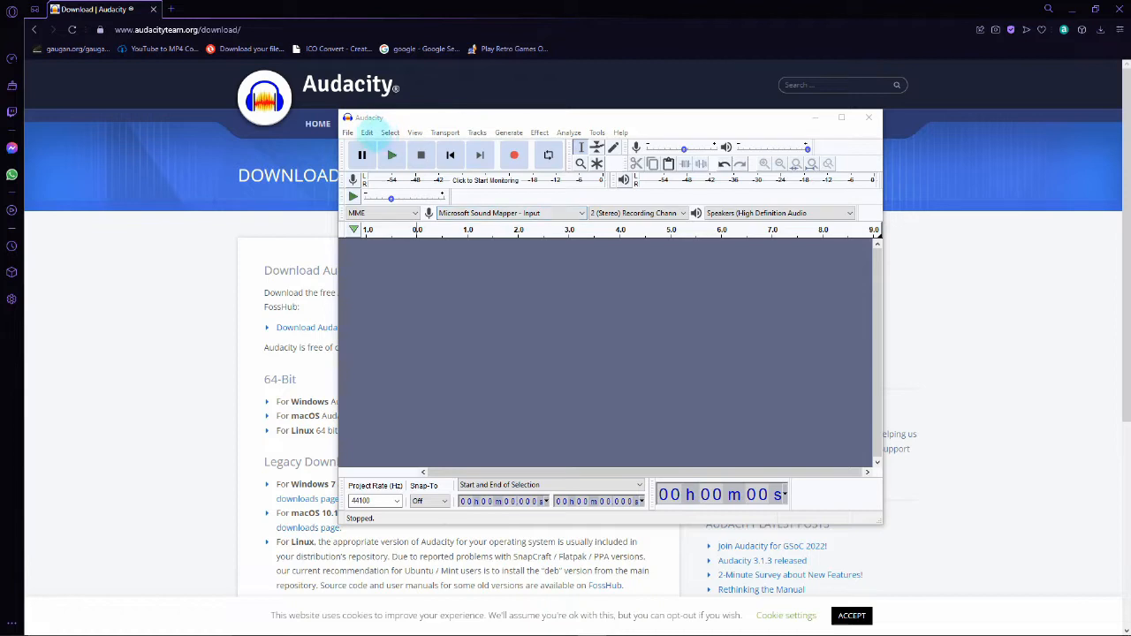
- Apply Audacity's recording preferences with overdub playback and software playthrough of input enabled
{"action": "left_click", "coordinate": [367, 132]}
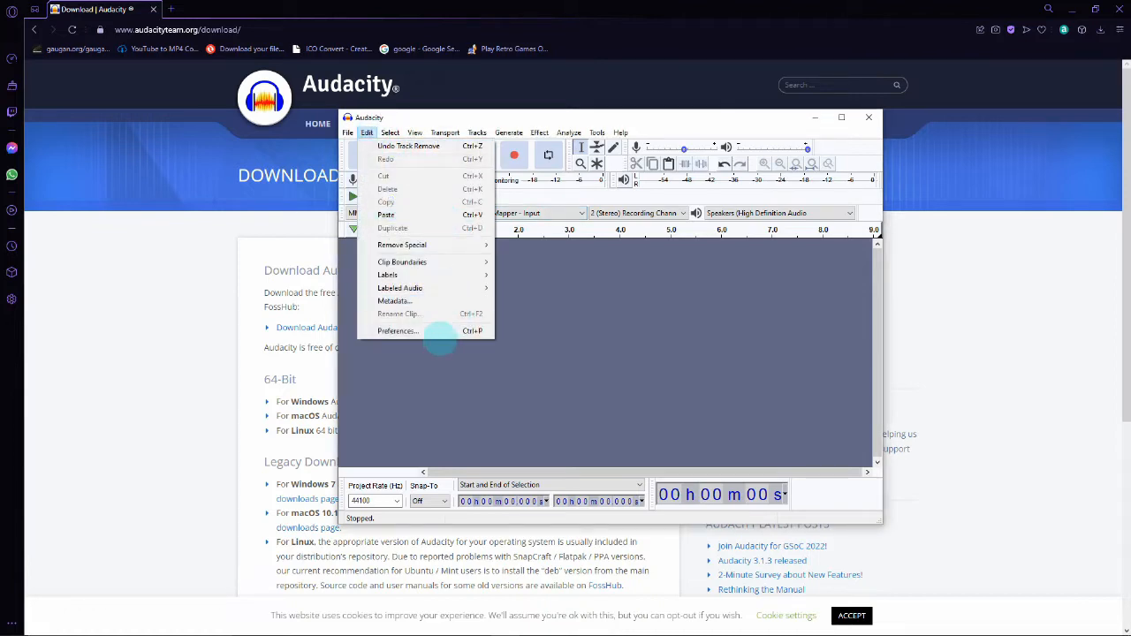
{"action": "left_click", "coordinate": [437, 331]}
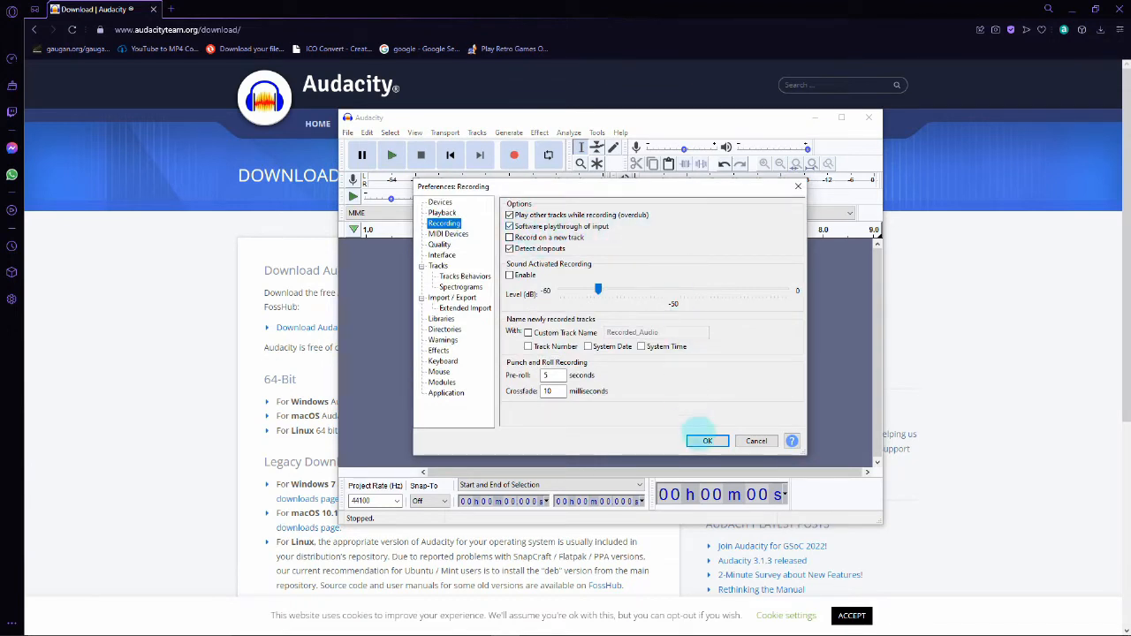
{"action": "left_click", "coordinate": [708, 440]}
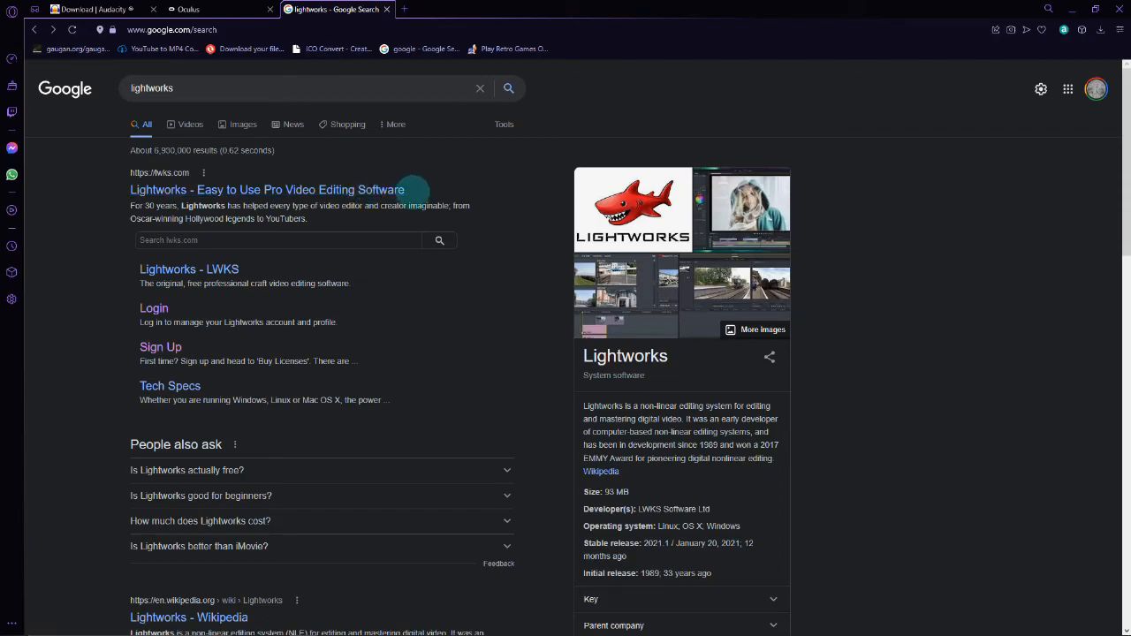
- Open the Lightworks video editing software website from the search results
{"action": "left_click", "coordinate": [326, 188]}
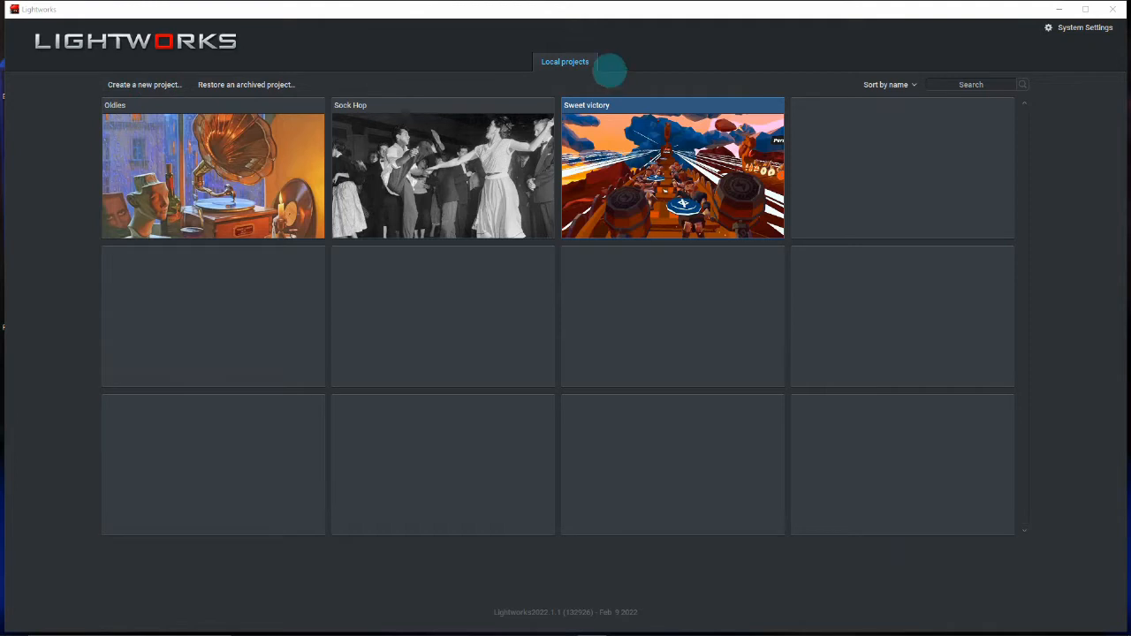
- Switch to Lightworks and create a new project named "Hoes and boats"
{"action": "left_click", "coordinate": [147, 84]}
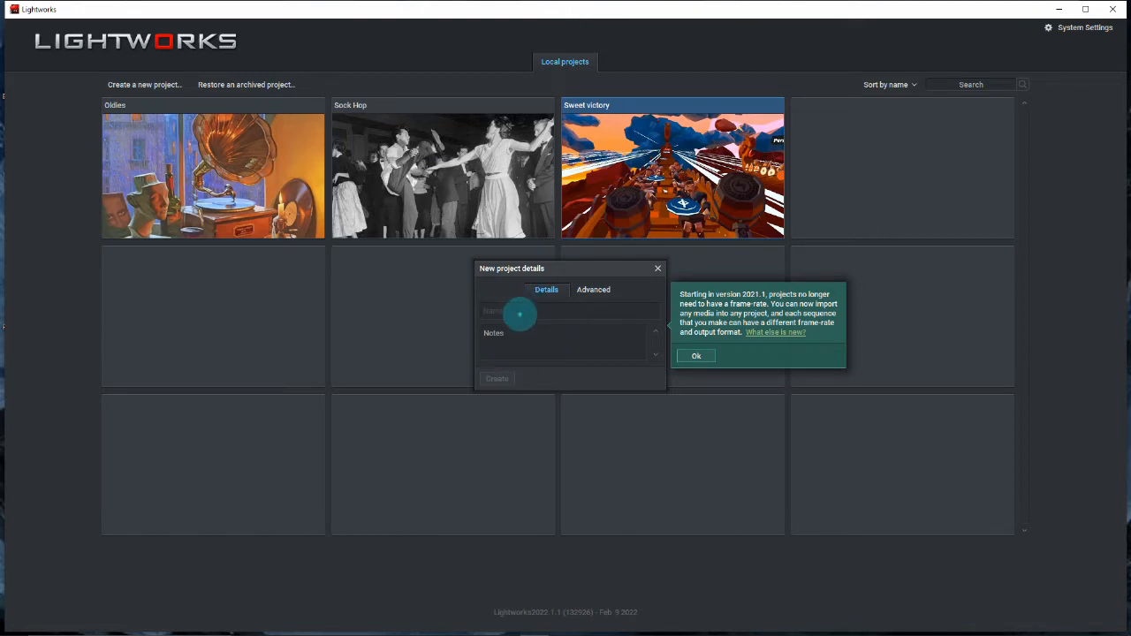
{"action": "left_click", "coordinate": [519, 311]}
{"action": "type", "text": "H"}
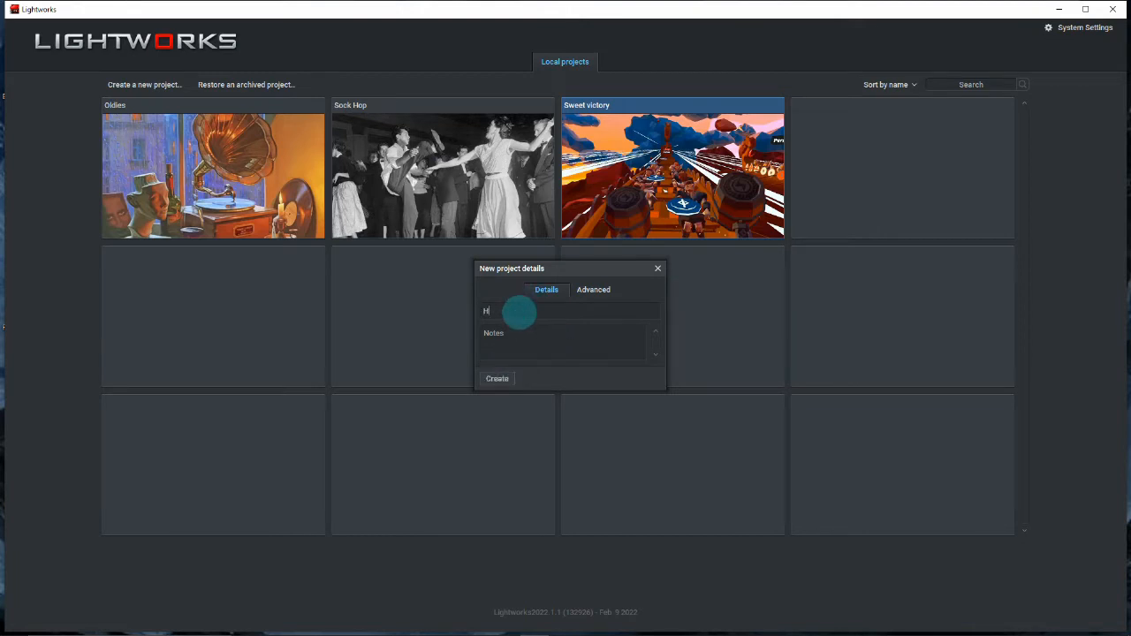
{"action": "type", "text": "oes and boa"}
{"action": "key", "text": "BackSpace"}
{"action": "type", "text": "ats"}
{"action": "left_click", "coordinate": [498, 378]}
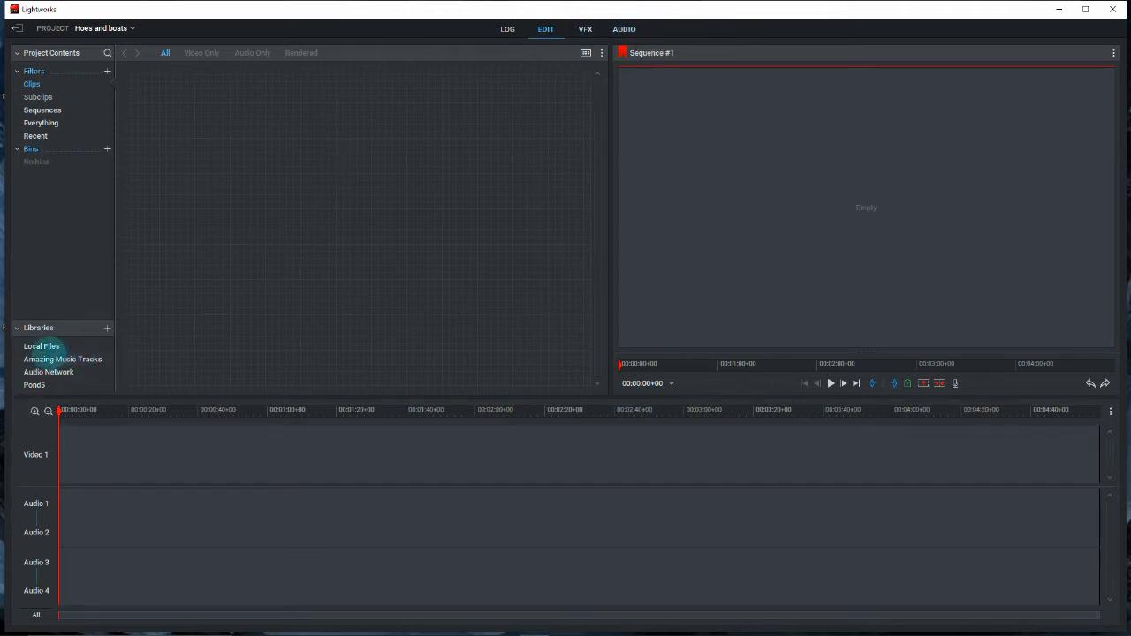
- Place the com.wanadev.ragnarockquest clip from Oculus Captures > Videos at the timeline's start and delete its original audio track
{"action": "left_click", "coordinate": [44, 347]}
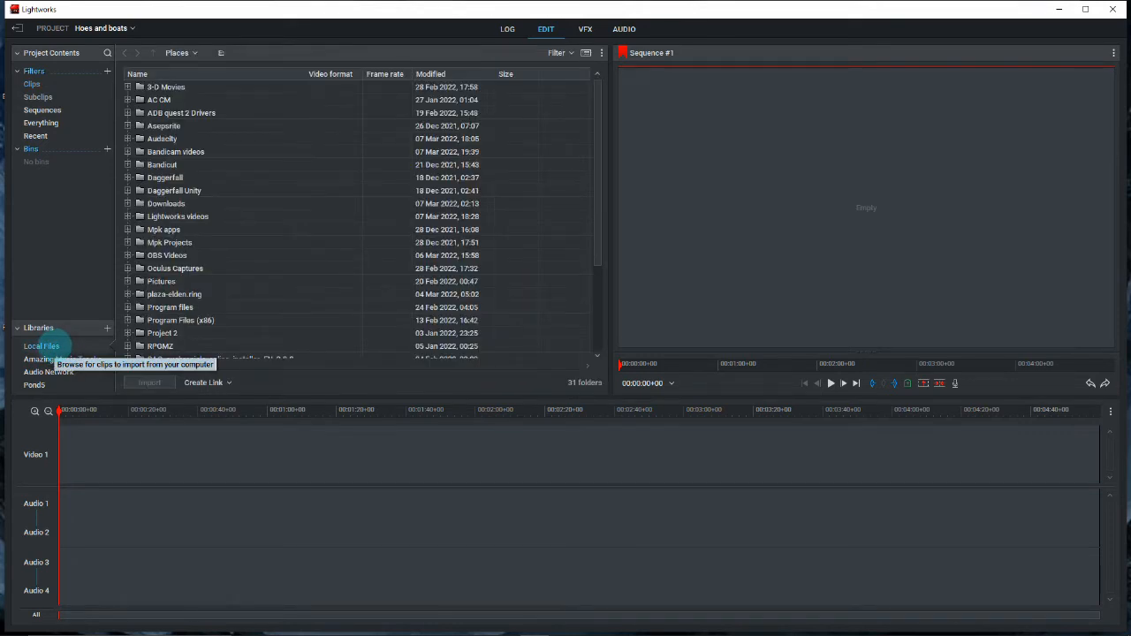
{"action": "scroll", "coordinate": [123, 177], "scroll_direction": "down", "scroll_amount": 3}
{"action": "left_click", "coordinate": [127, 144]}
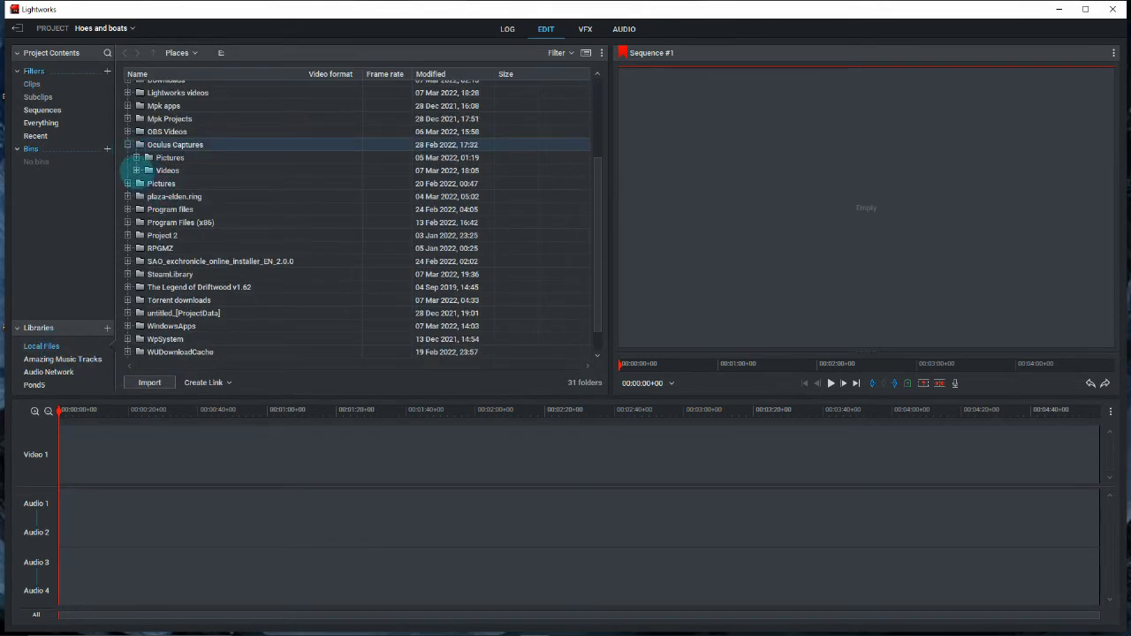
{"action": "left_click", "coordinate": [137, 170]}
{"action": "scroll", "coordinate": [197, 315], "scroll_direction": "down", "scroll_amount": 3}
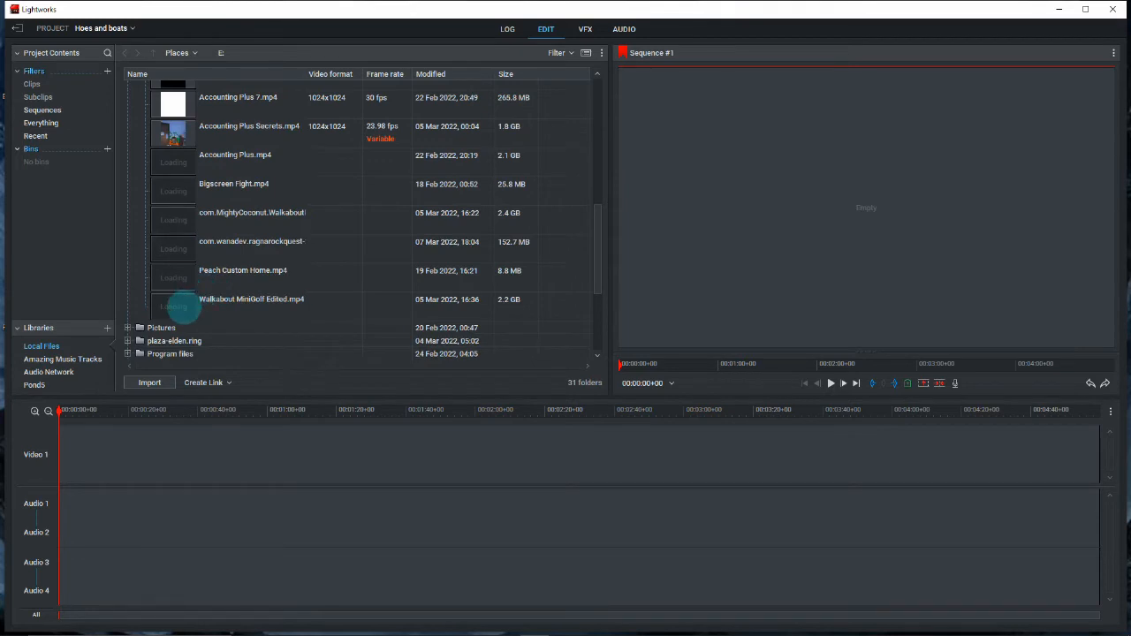
{"action": "mouse_move", "coordinate": [176, 246]}
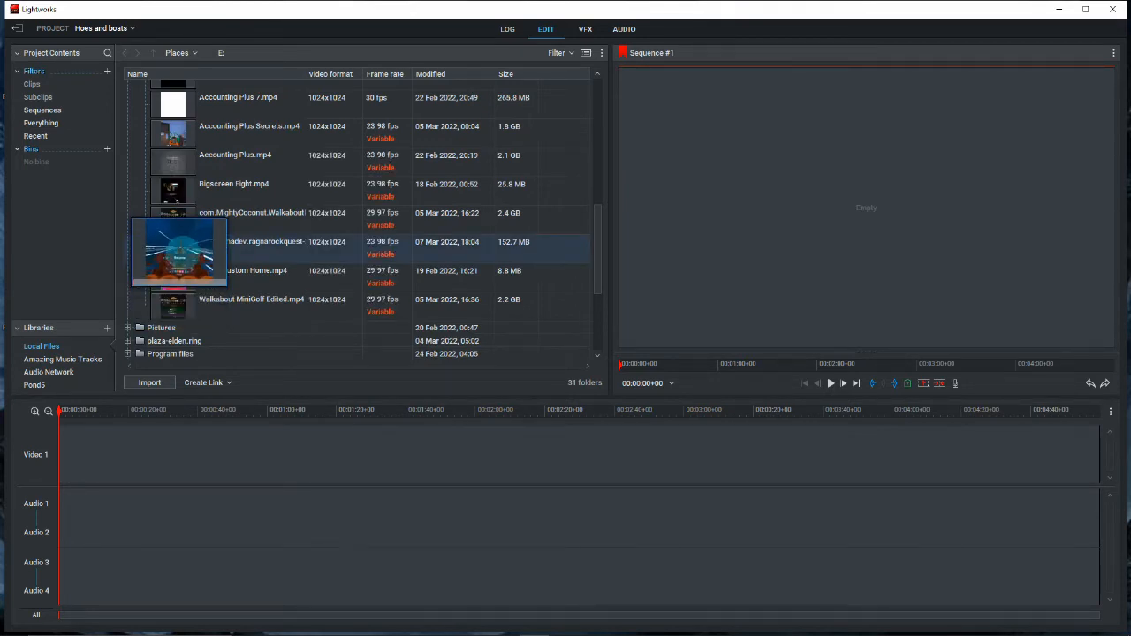
{"action": "left_click_drag", "start_coordinate": [175, 246], "coordinate": [51, 463]}
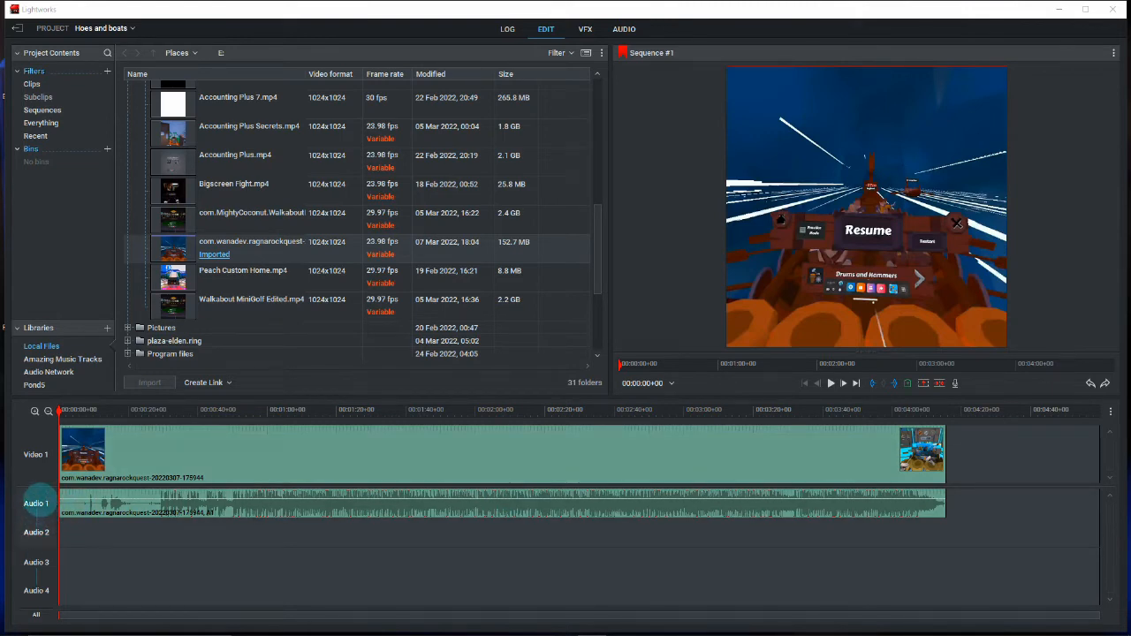
{"action": "right_click", "coordinate": [35, 502]}
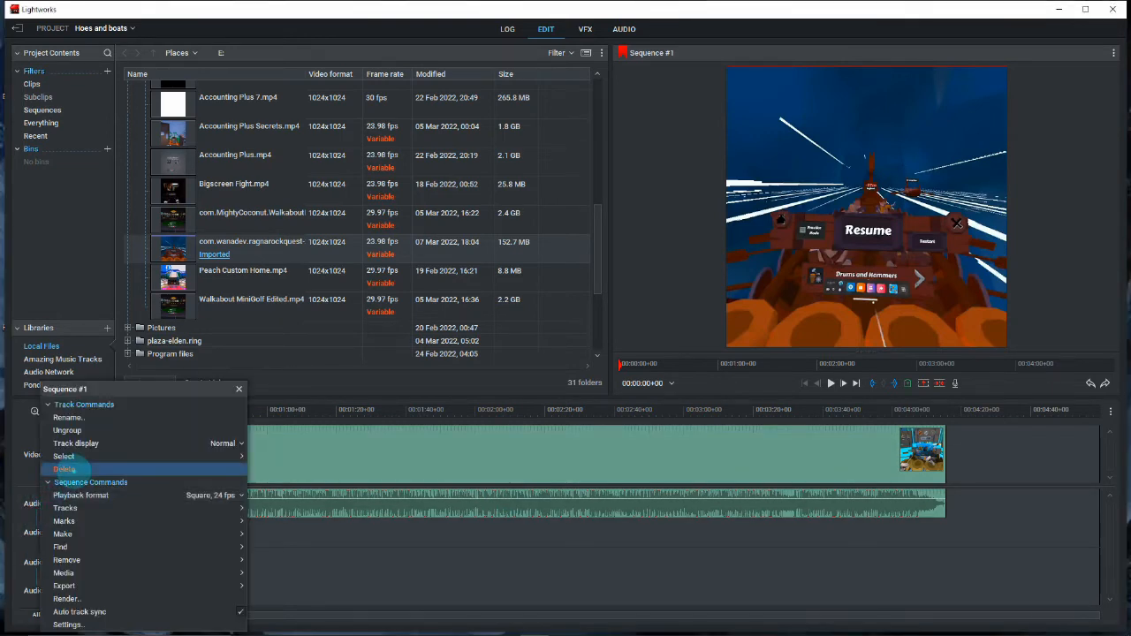
{"action": "left_click", "coordinate": [63, 469]}
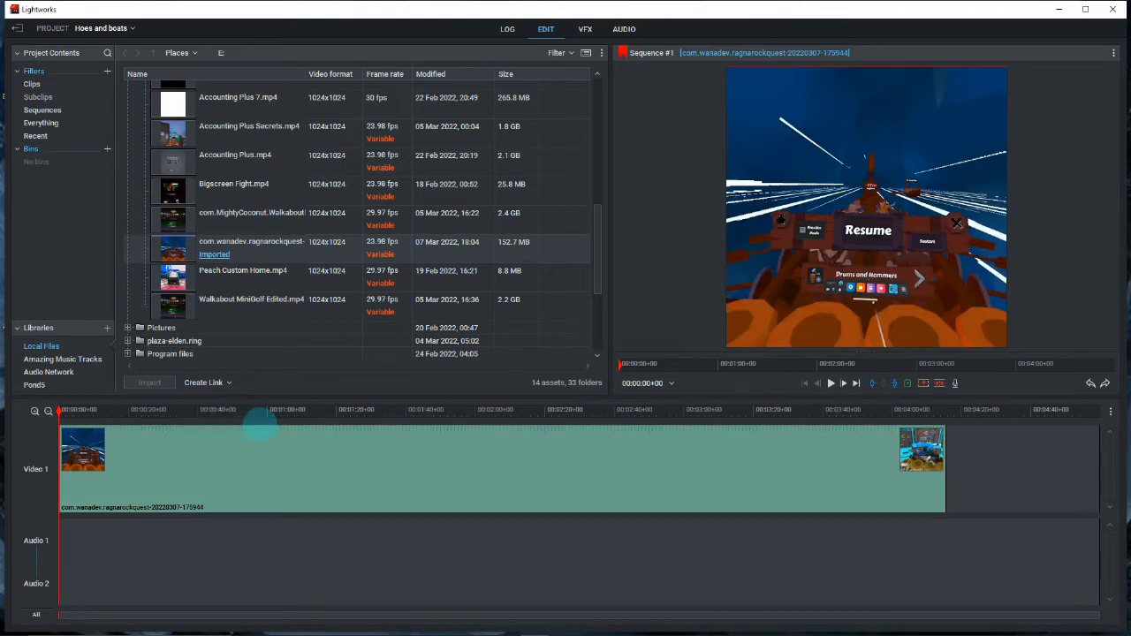
- Add Sweet Victory Ragnarock.mp3 from the Audacity folder to the Audio 1 and Audio 2 tracks
{"action": "scroll", "coordinate": [334, 298], "scroll_direction": "up", "scroll_amount": 5}
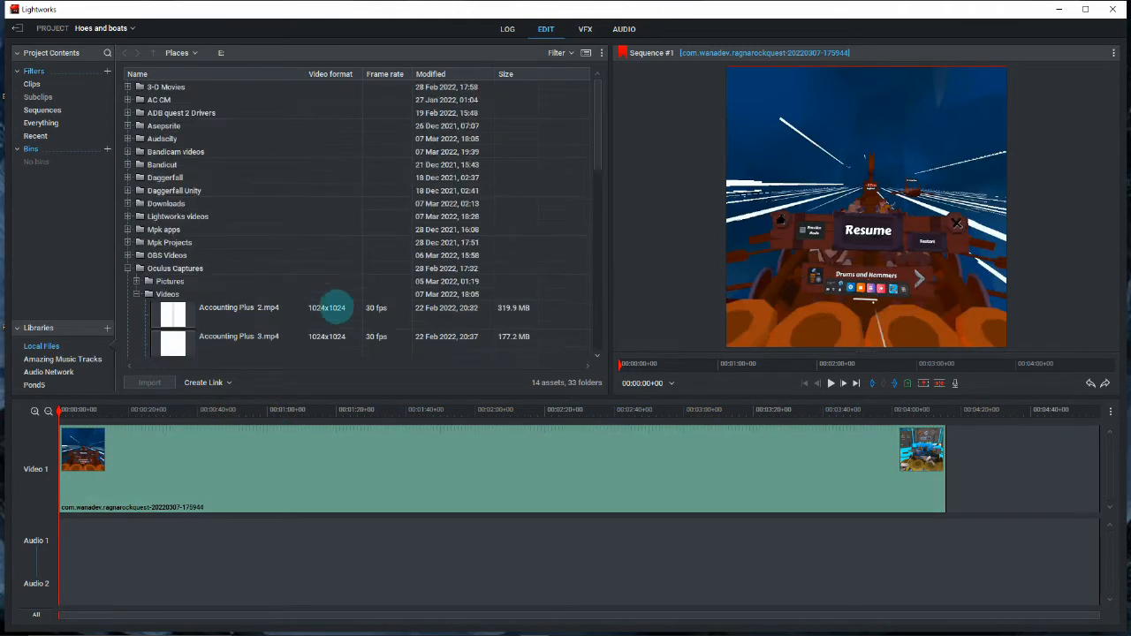
{"action": "left_click", "coordinate": [127, 268]}
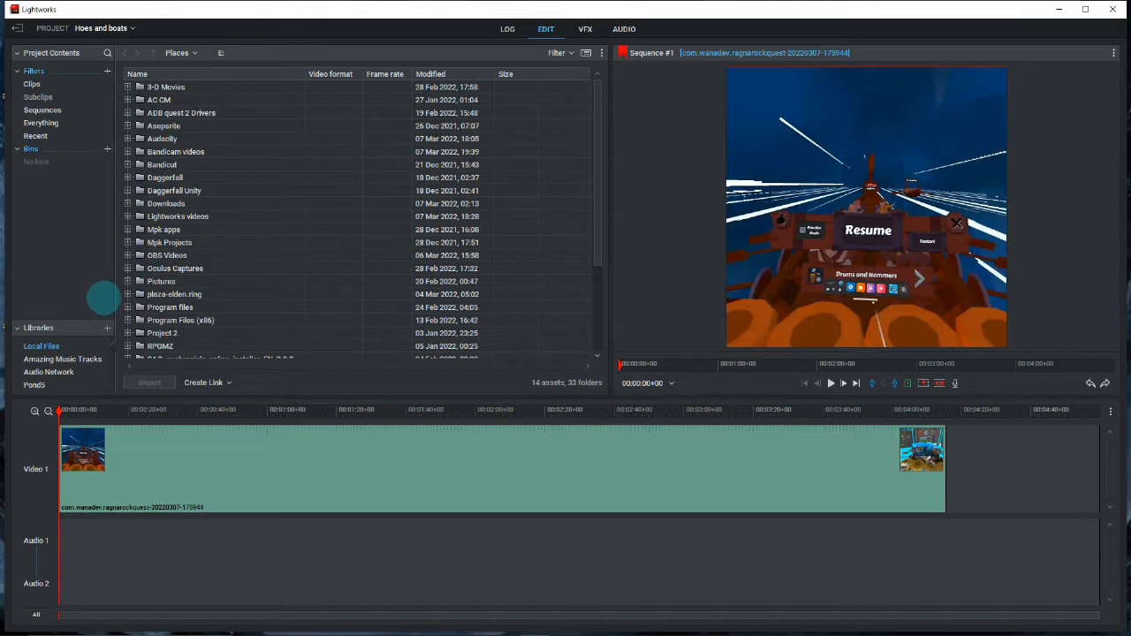
{"action": "left_click", "coordinate": [128, 139]}
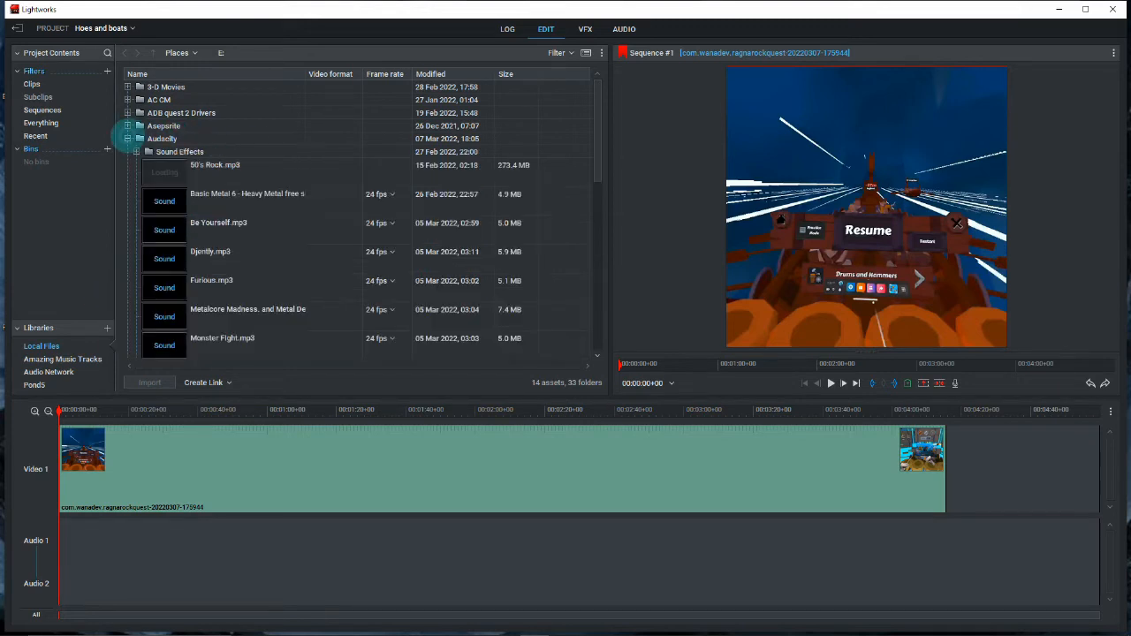
{"action": "scroll", "coordinate": [287, 204], "scroll_direction": "down", "scroll_amount": 3}
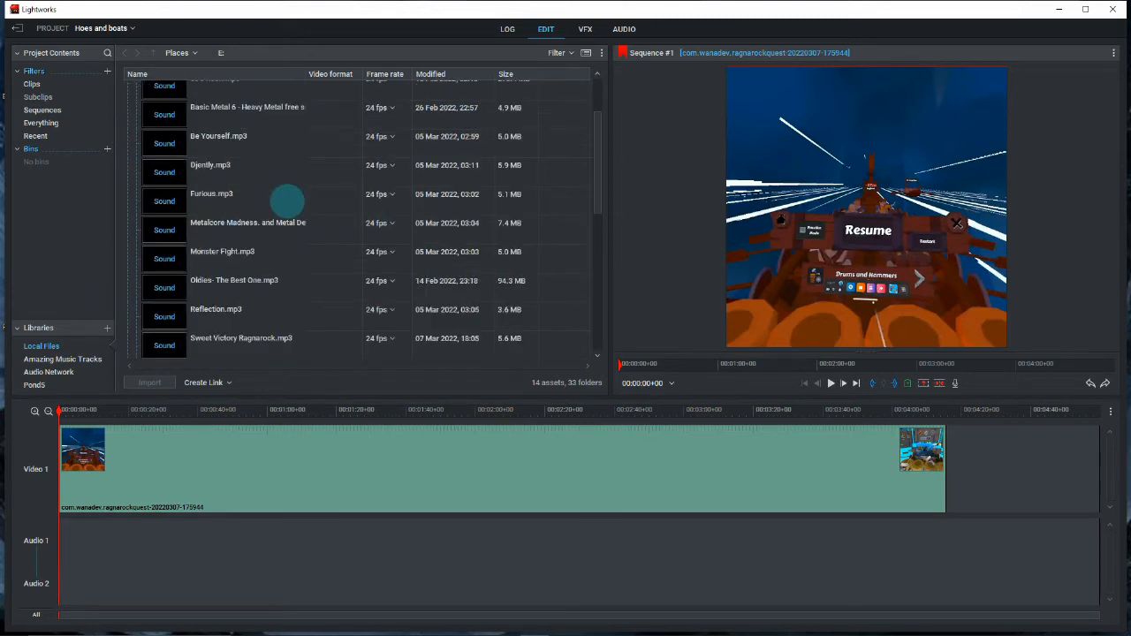
{"action": "scroll", "coordinate": [286, 201], "scroll_direction": "down", "scroll_amount": 3}
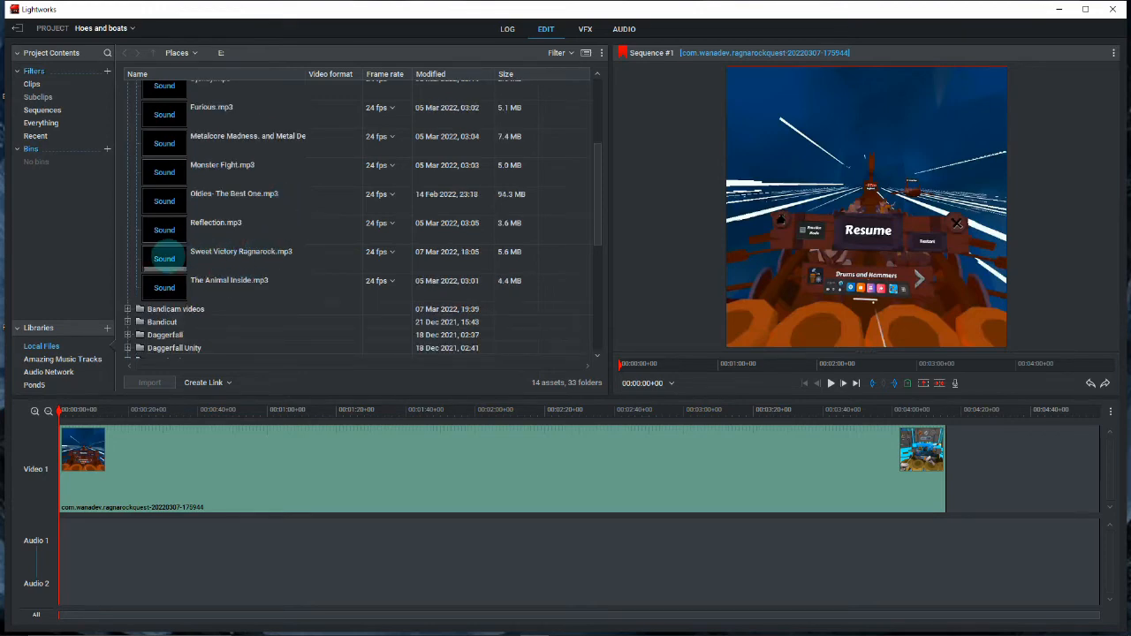
{"action": "left_click_drag", "start_coordinate": [168, 256], "coordinate": [90, 555]}
- Undo the last edits and reposition the video and audio clips so both begin at the start of the timeline
{"action": "key", "text": "ctrl+z"}
{"action": "key", "text": "ctrl+z"}
{"action": "left_click_drag", "start_coordinate": [169, 548], "coordinate": [146, 558]}
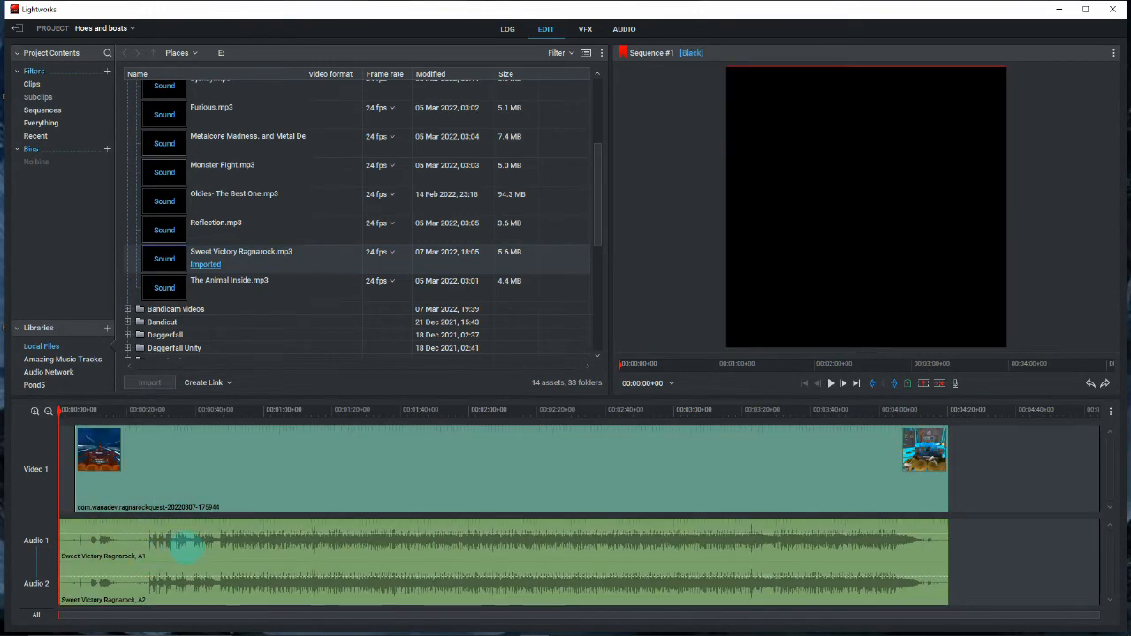
{"action": "left_click_drag", "start_coordinate": [321, 544], "coordinate": [347, 544]}
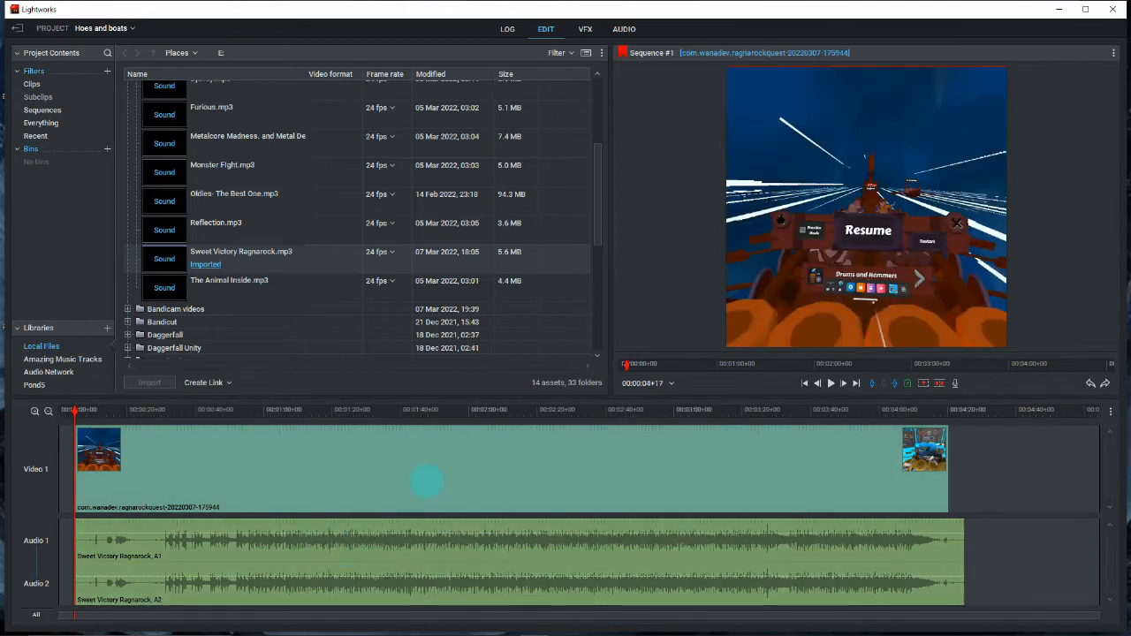
{"action": "mouse_move", "coordinate": [302, 488]}
{"action": "left_mouse_down"}
{"action": "mouse_move", "coordinate": [291, 490]}
{"action": "mouse_move", "coordinate": [301, 492]}
{"action": "left_mouse_up"}
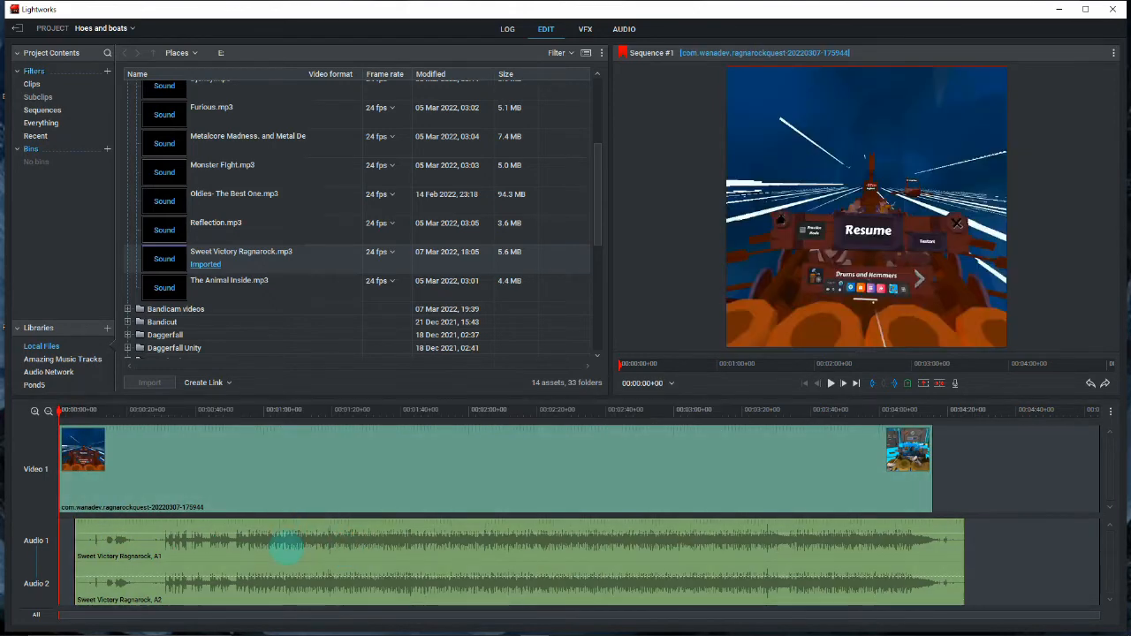
{"action": "left_click_drag", "start_coordinate": [287, 547], "coordinate": [270, 560]}
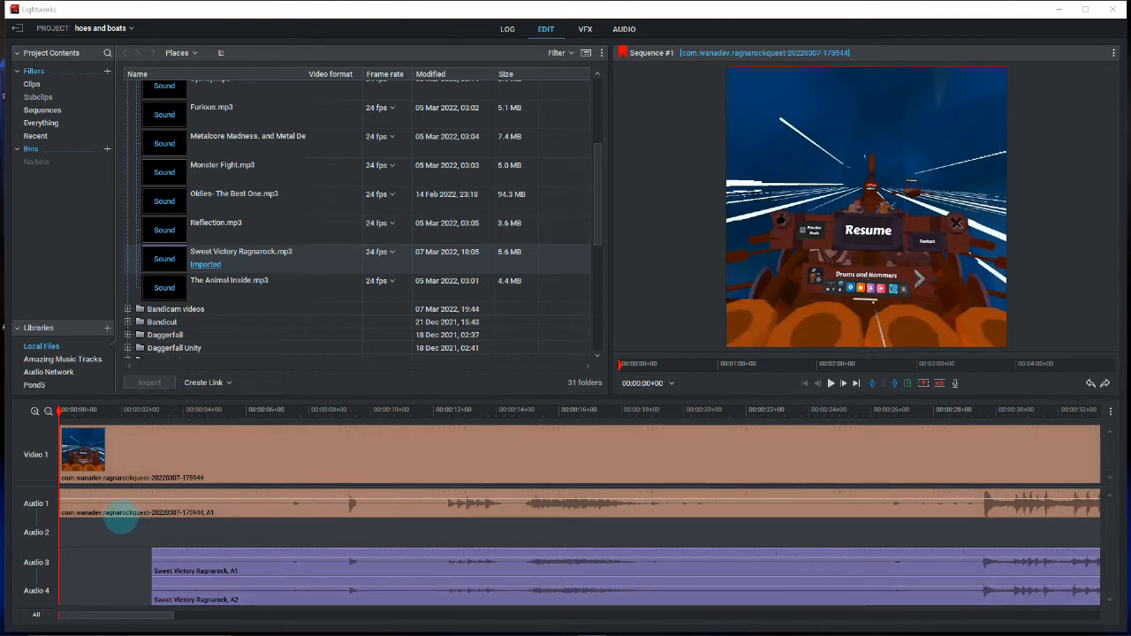
- Delete the Audio 1 track that holds the video clip's original sound
{"action": "right_click", "coordinate": [31, 507]}
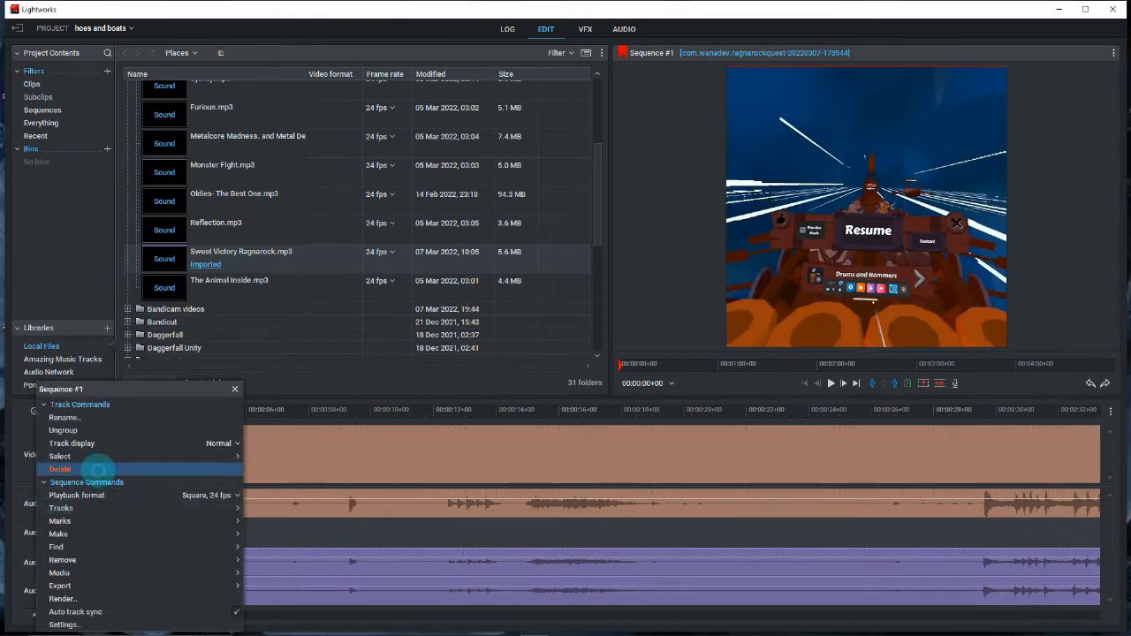
{"action": "left_click", "coordinate": [99, 469]}
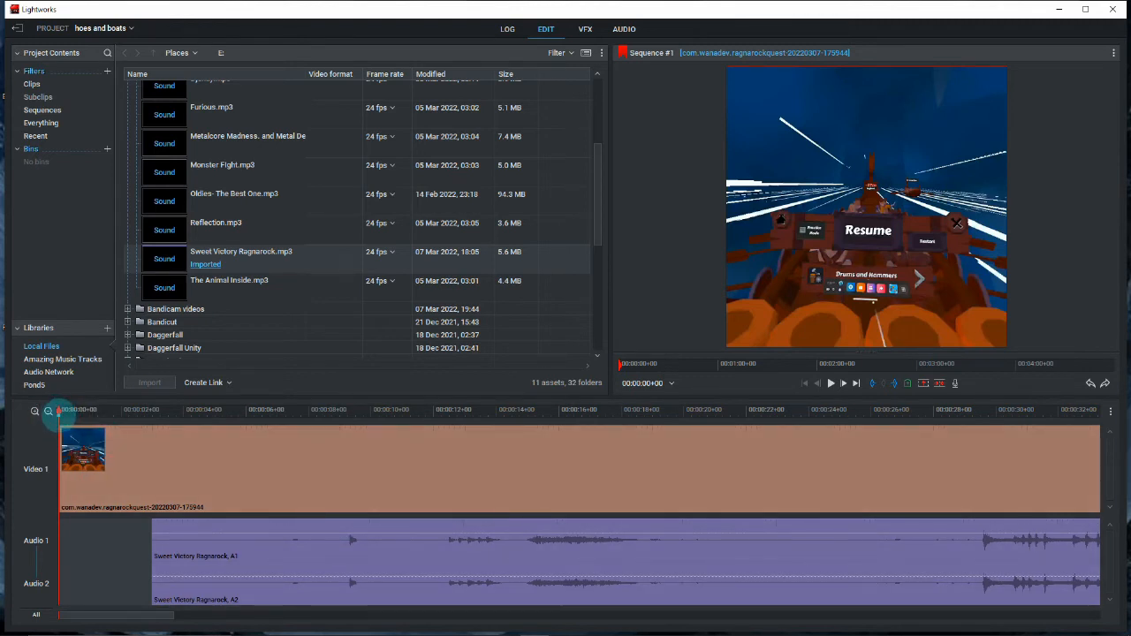
- Split the video and audio at 00:00:14+21 and delete the segments before the cut
{"action": "left_click_drag", "start_coordinate": [56, 412], "coordinate": [524, 432]}
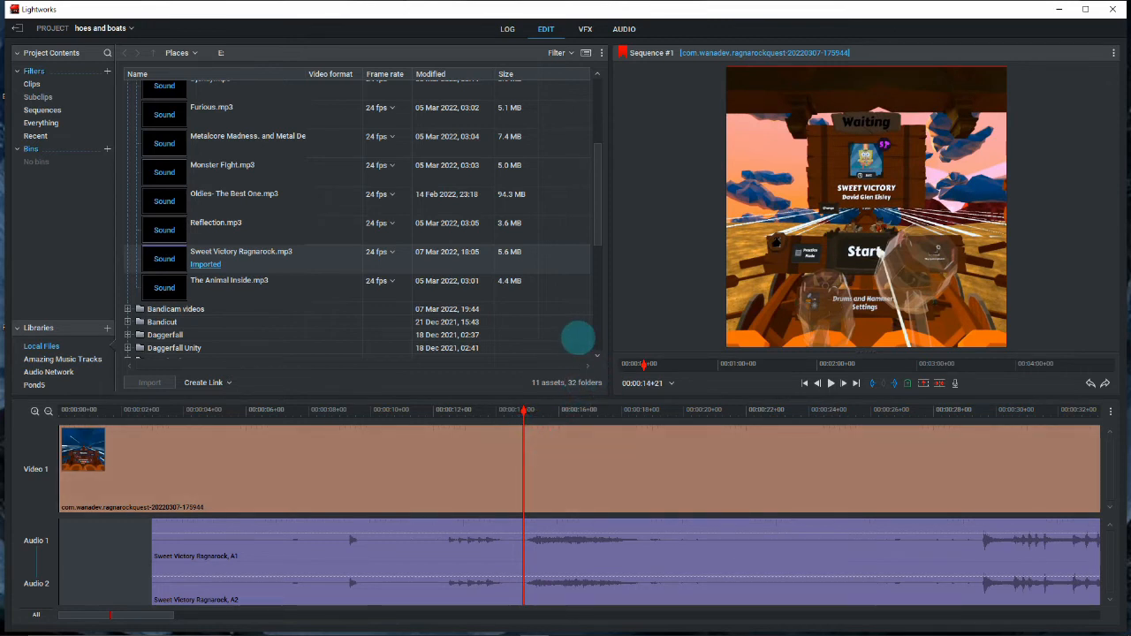
{"action": "key", "text": "c"}
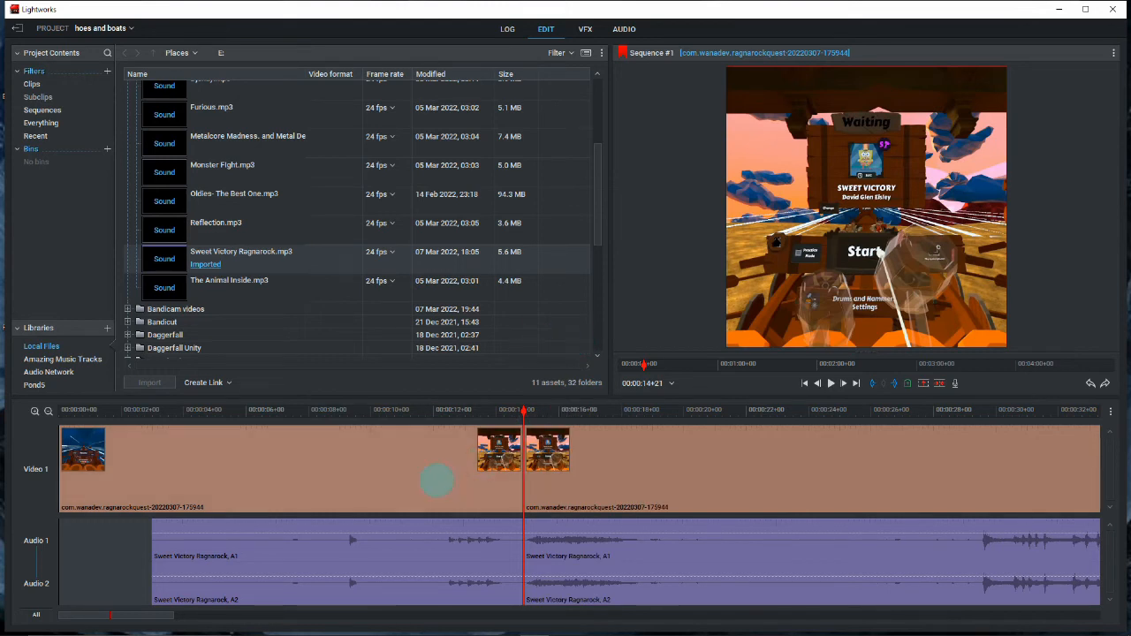
{"action": "left_click", "coordinate": [410, 483]}
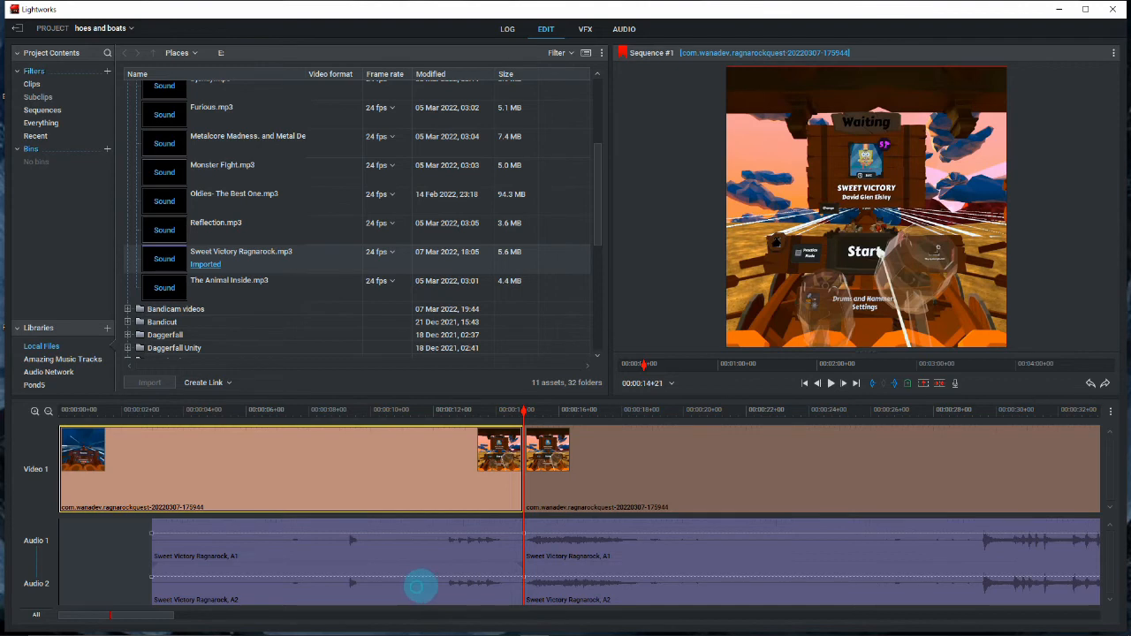
{"action": "left_click", "coordinate": [426, 542]}
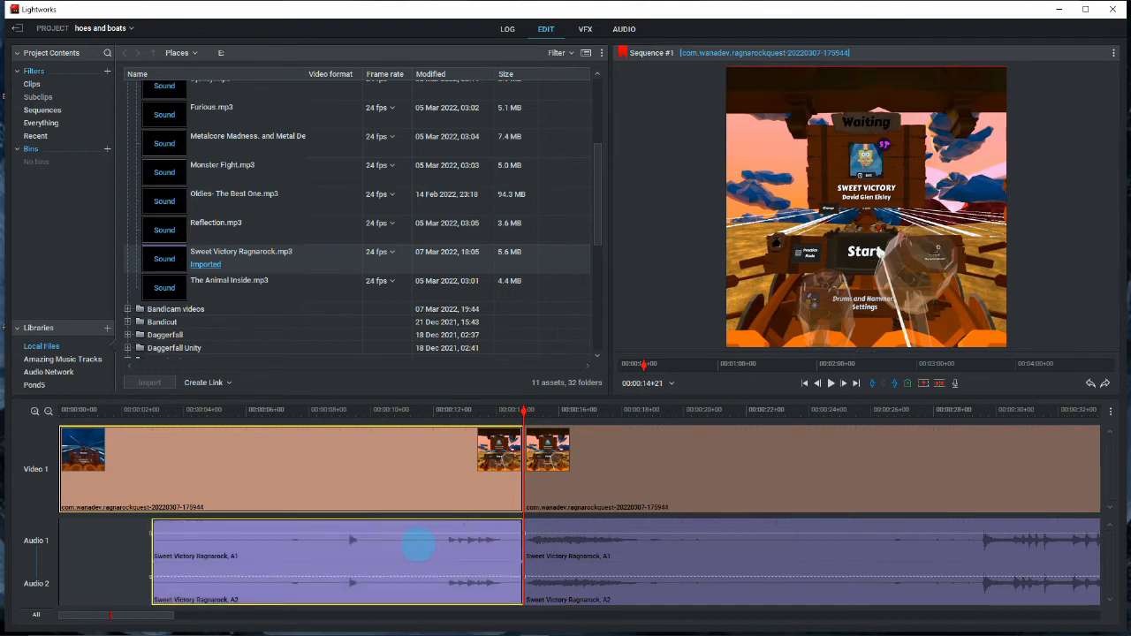
{"action": "right_click", "coordinate": [357, 462]}
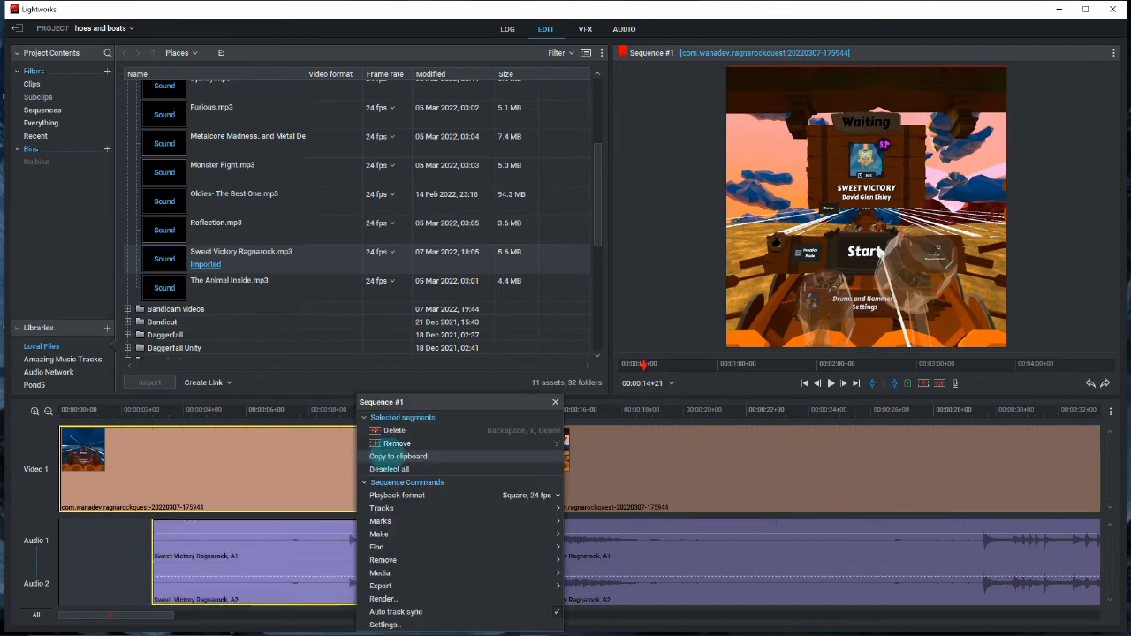
{"action": "left_click", "coordinate": [430, 435]}
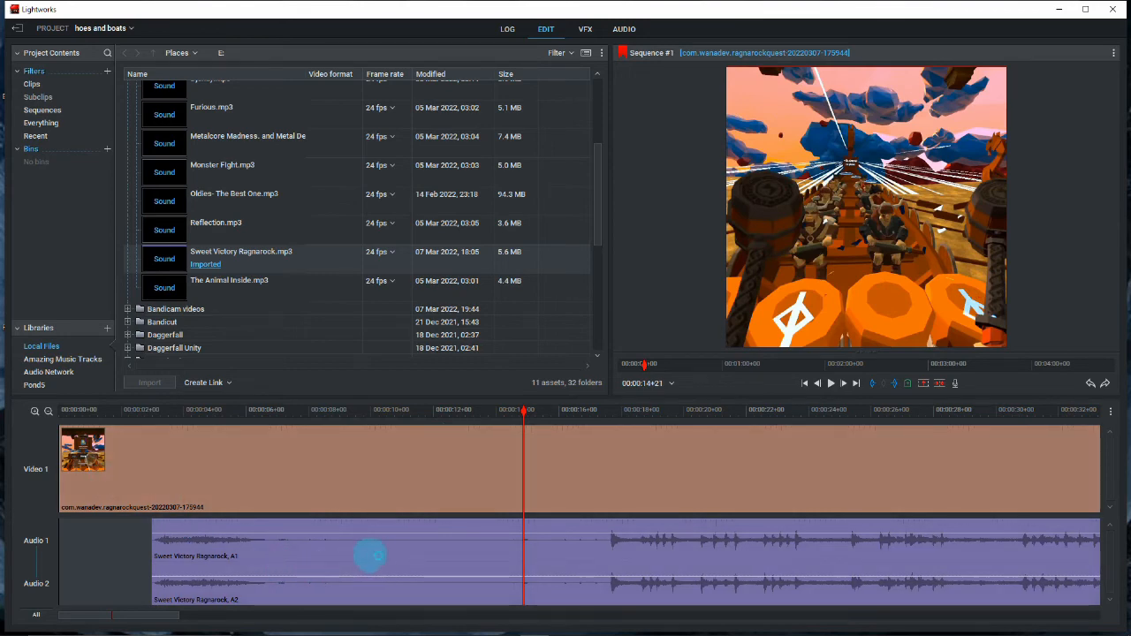
- Move the Sweet Victory Ragnarock audio to the start of the timeline and play the sequence from the beginning to check sync
{"action": "left_click_drag", "start_coordinate": [374, 553], "coordinate": [285, 555]}
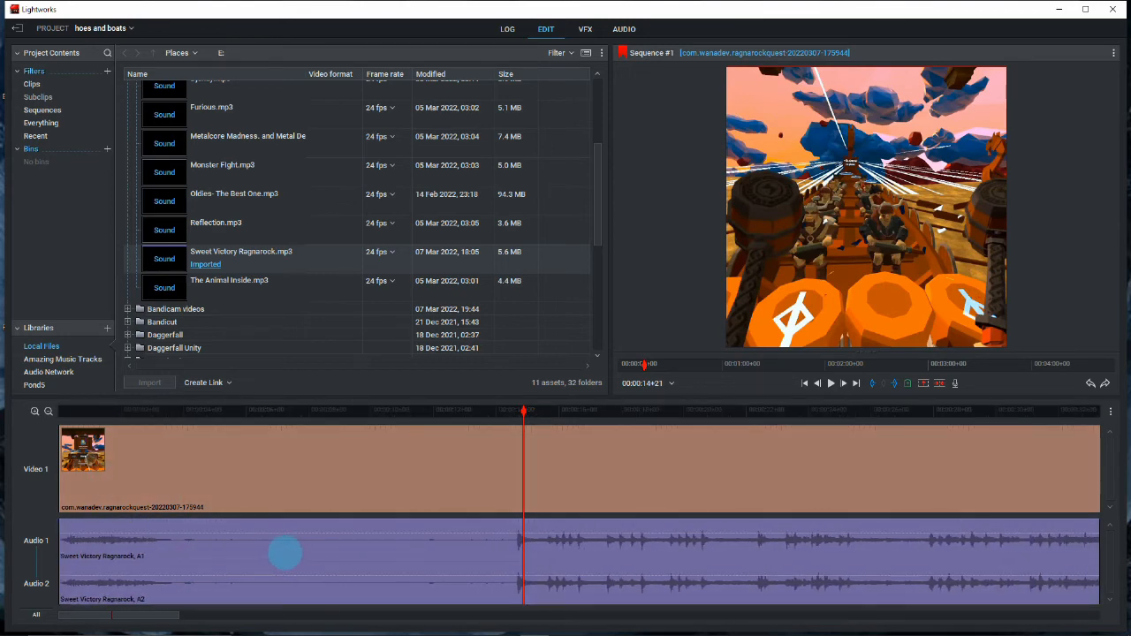
{"action": "key", "text": "Home"}
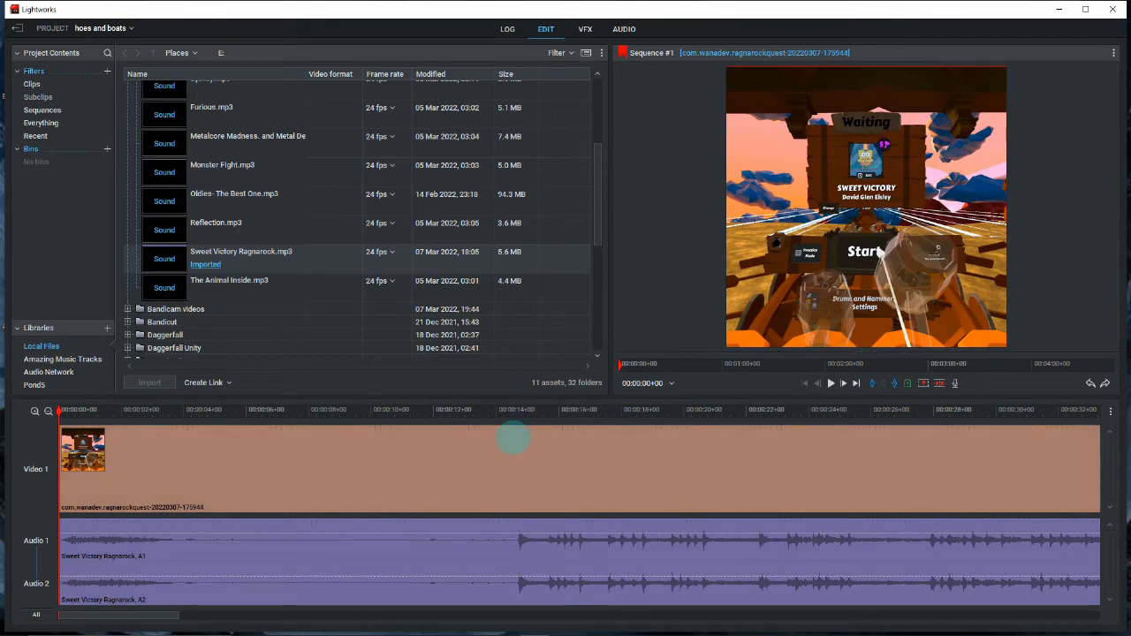
{"action": "left_click", "coordinate": [831, 383]}
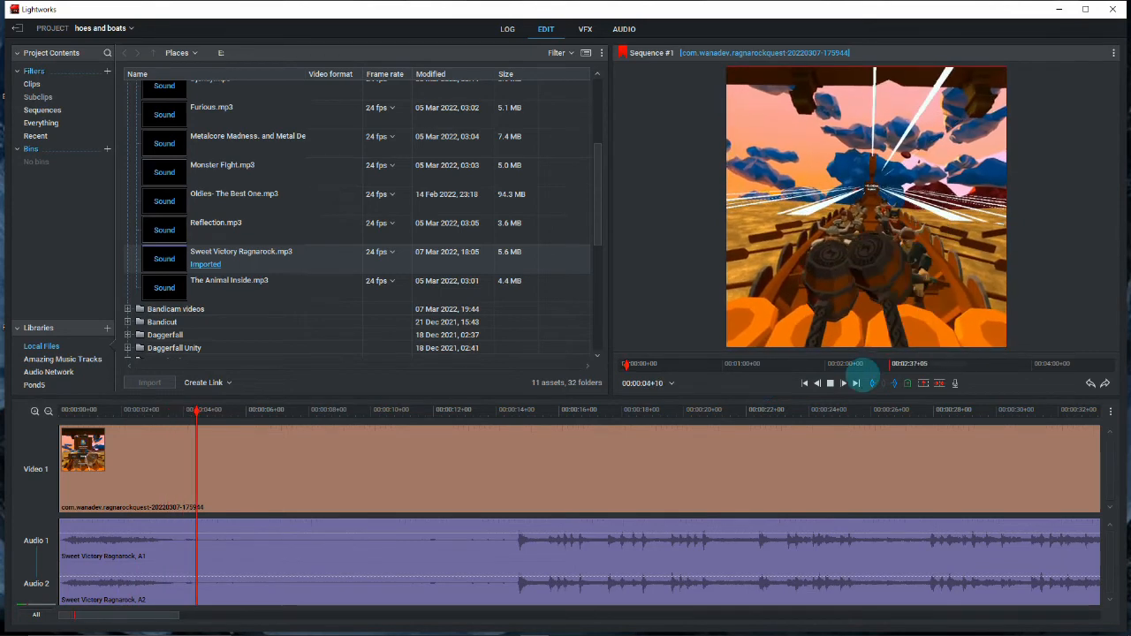
{"action": "left_click", "coordinate": [831, 383]}
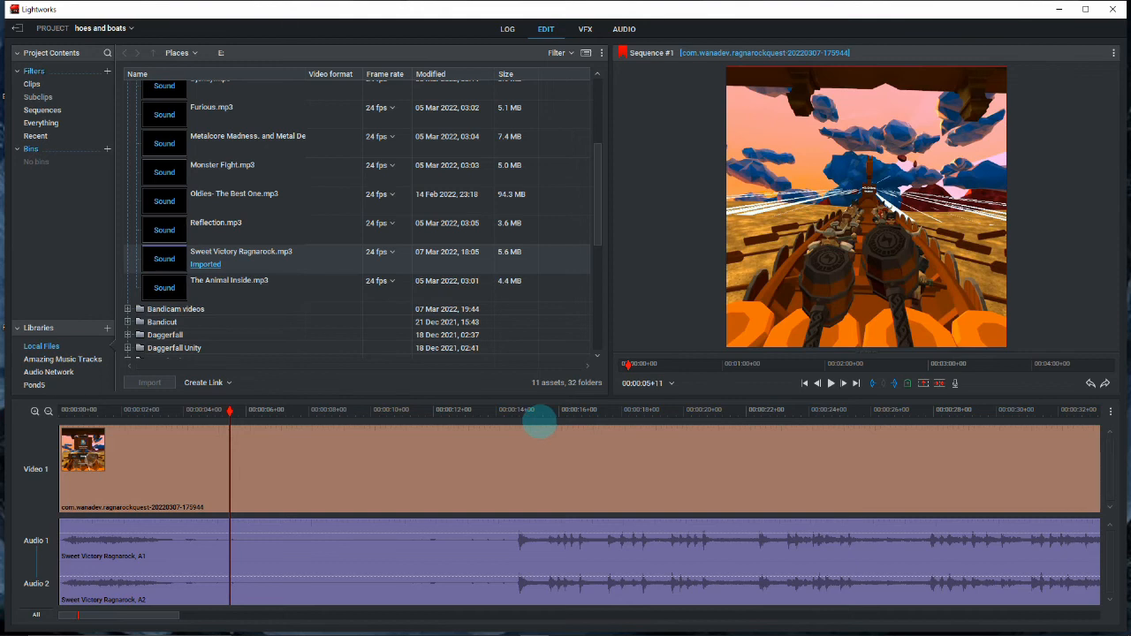
- Open the H.264/MP4 export settings for Sequence #1
{"action": "right_click", "coordinate": [539, 423]}
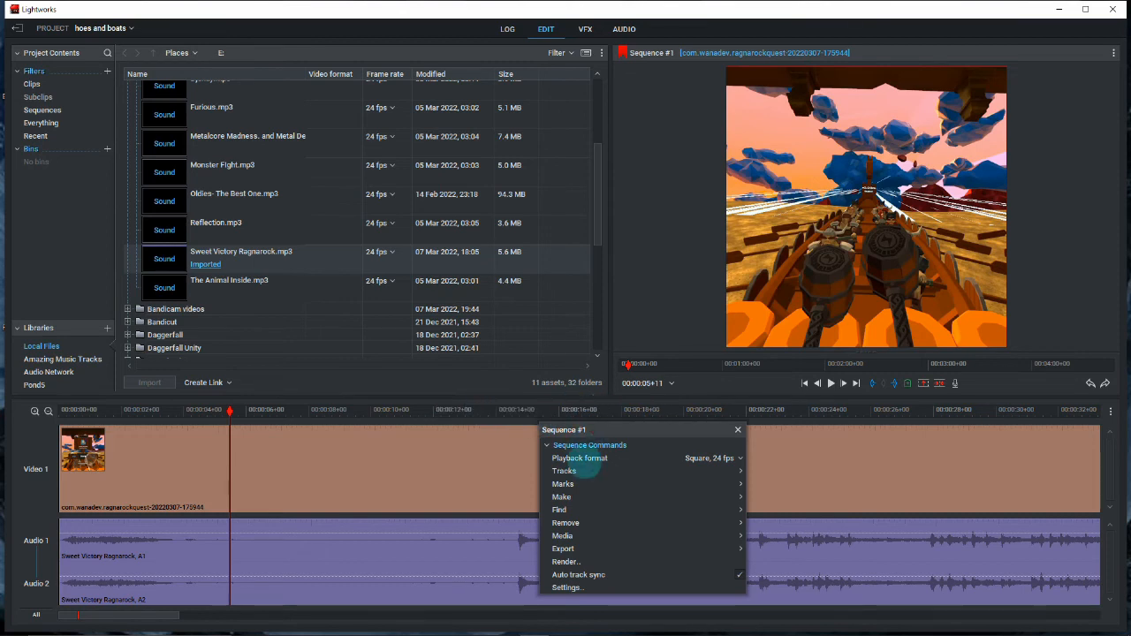
{"action": "mouse_move", "coordinate": [699, 549]}
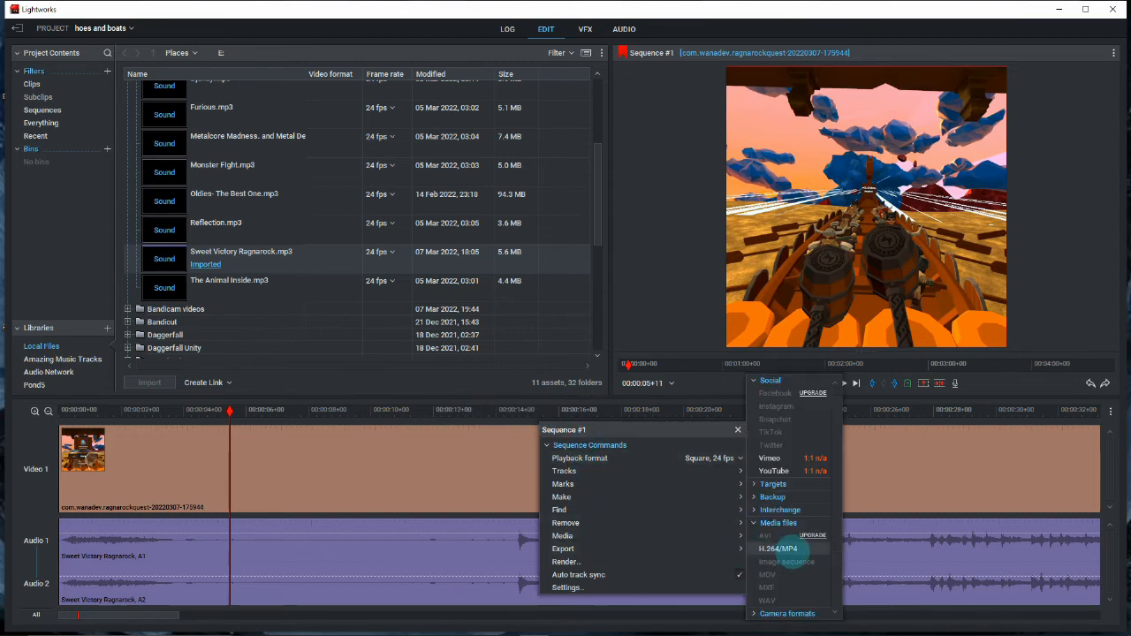
{"action": "left_click", "coordinate": [777, 548]}
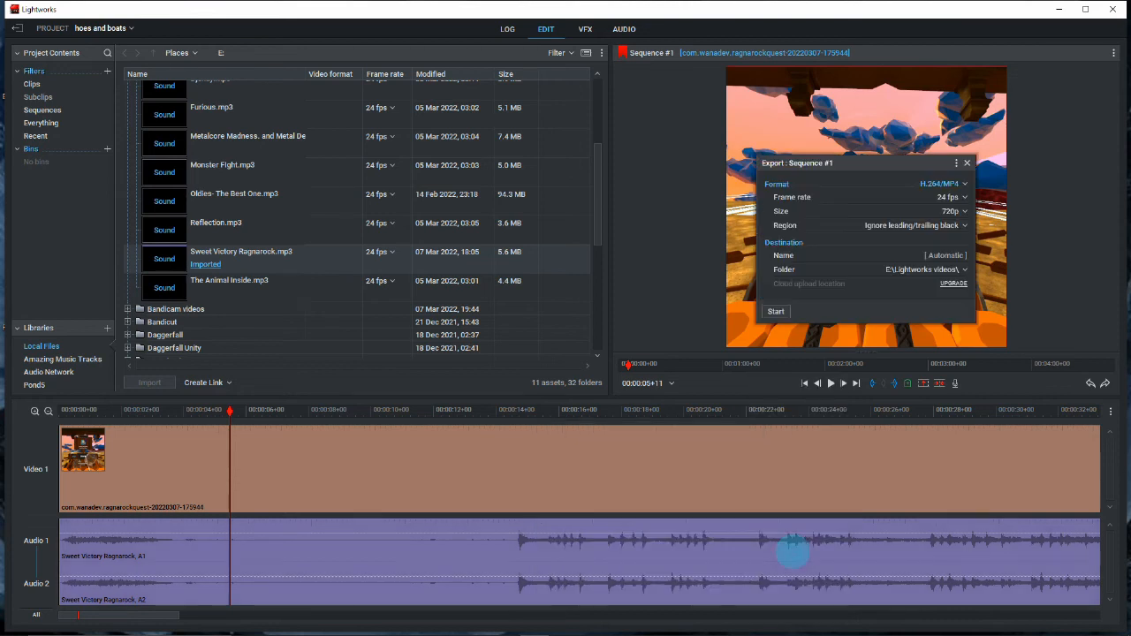